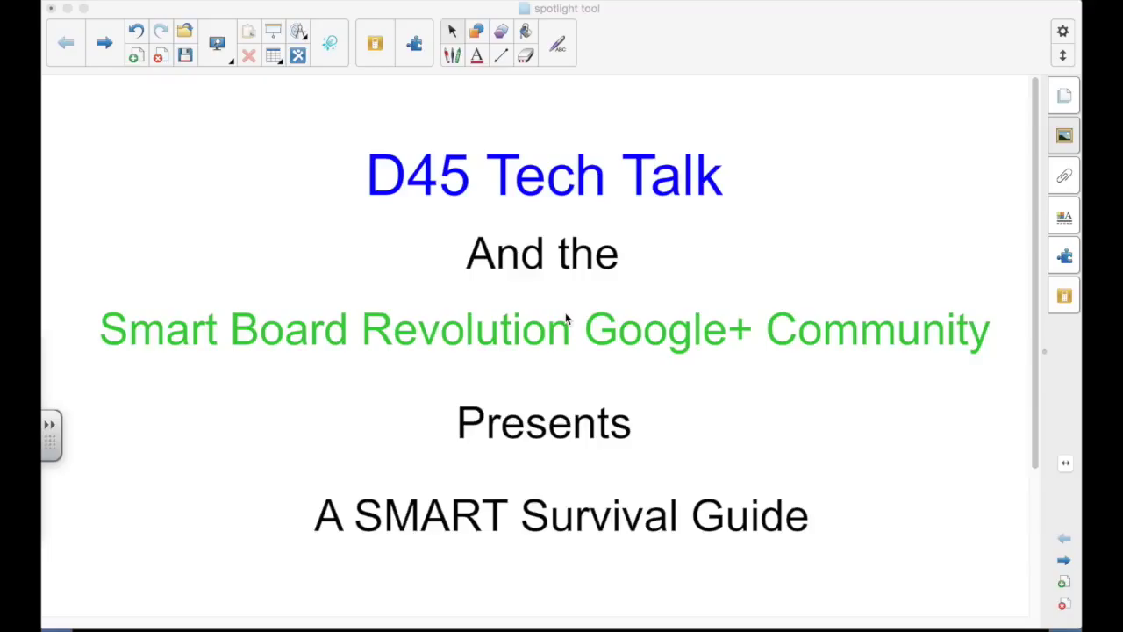
# Step: Go to the next page, which introduces The Magic Pen and The Spotlight Tool
pyautogui.click(1064, 561)
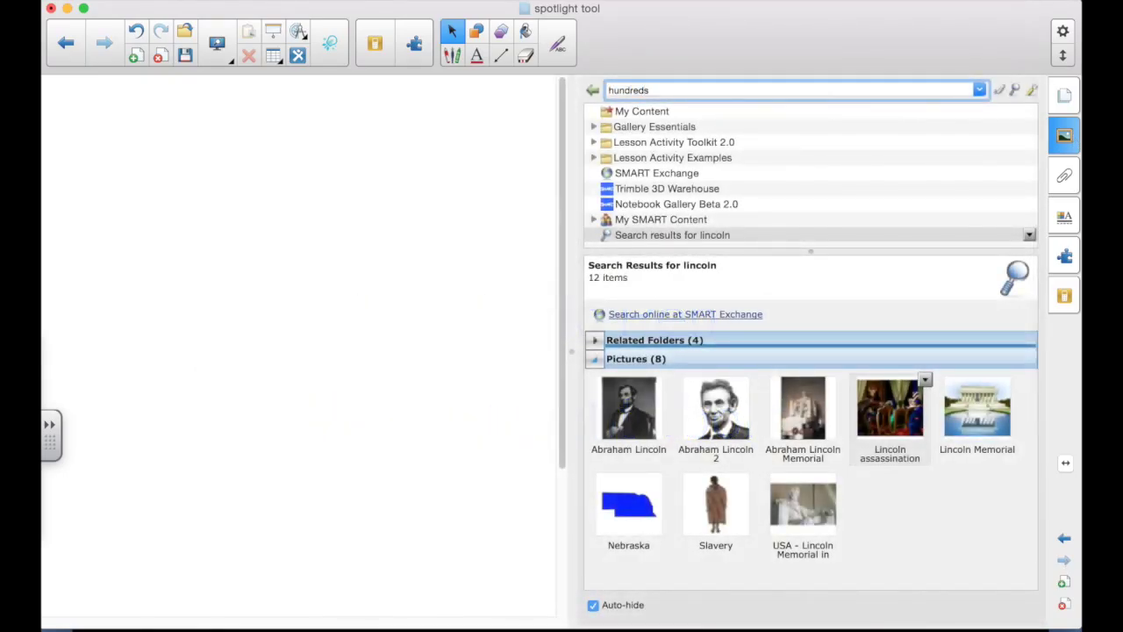
# Step: Search the Gallery for 'hundreds' and drag a Hundred square from Interactive and Multimedia onto the page
pyautogui.press('Return')
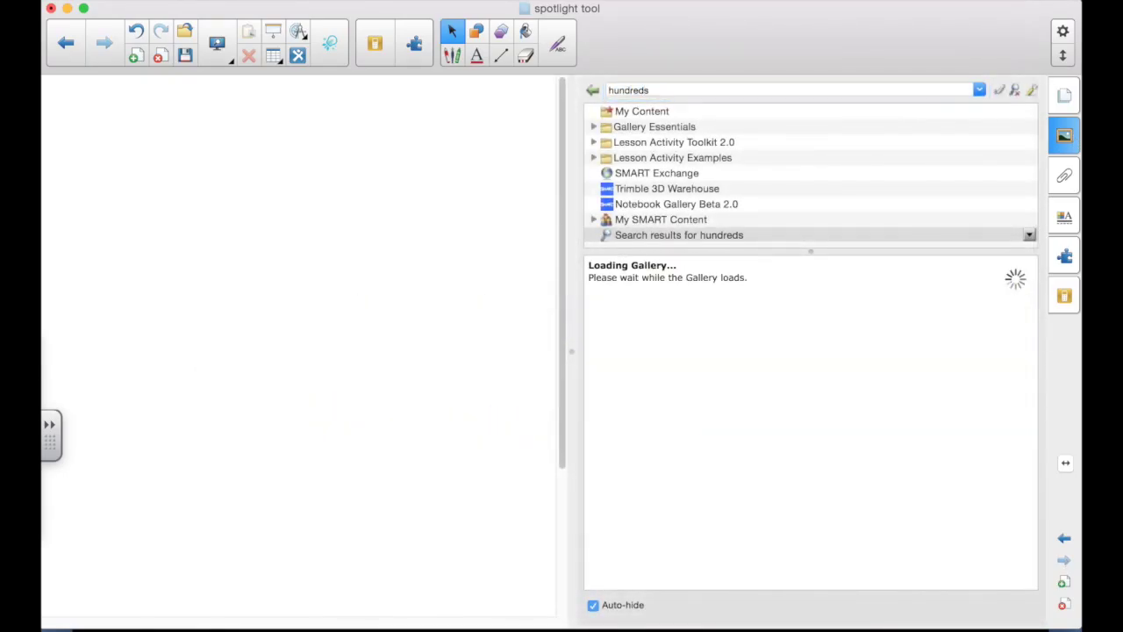
pyautogui.click(596, 377)
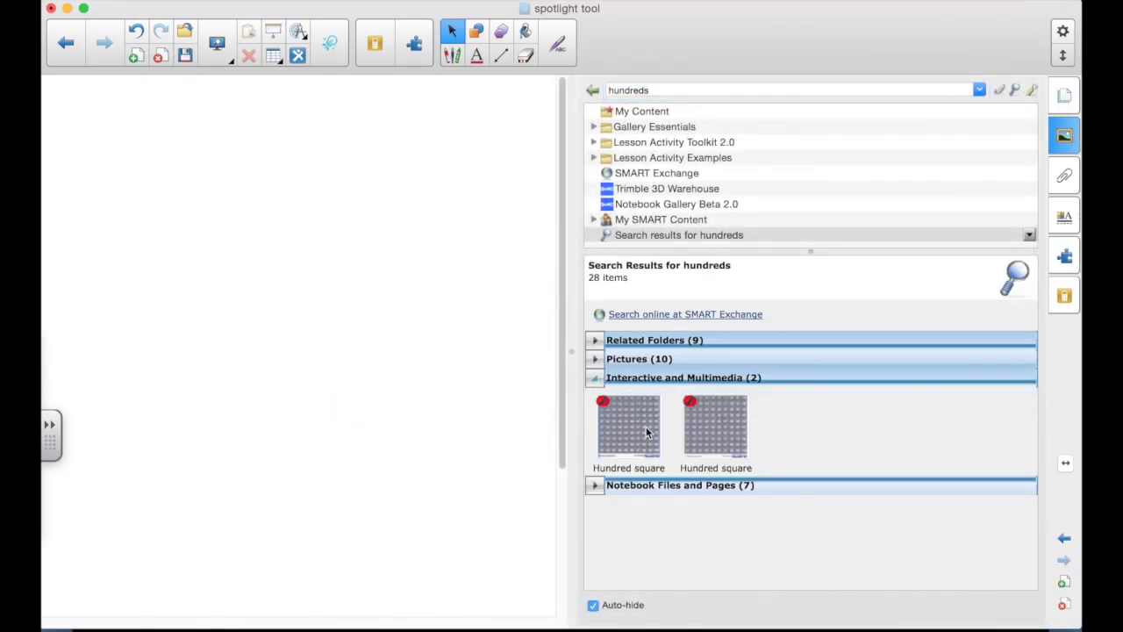
pyautogui.moveTo(645, 427); pyautogui.dragTo(390, 360)
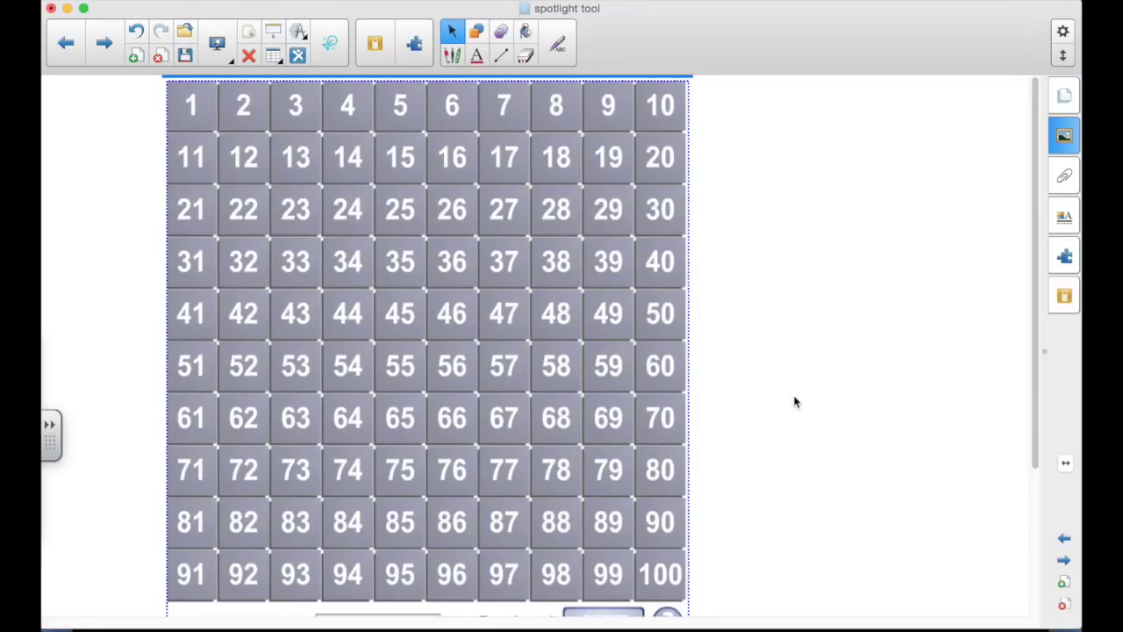
# Step: Choose Magic Pen as the pen type from the Pens tool's list
pyautogui.click(452, 55)
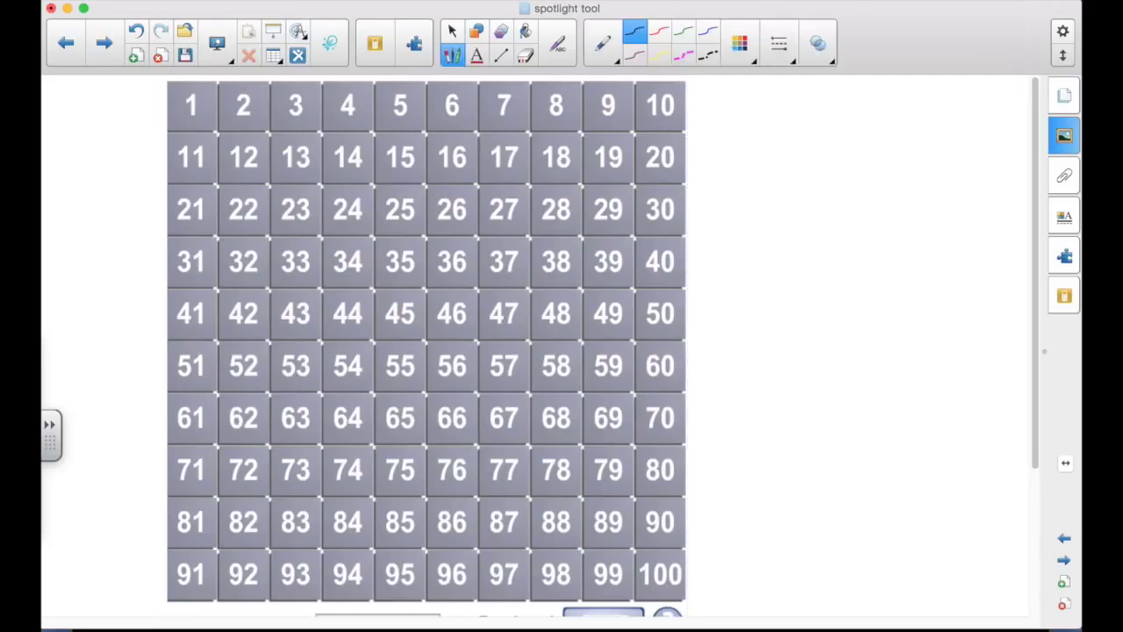
pyautogui.click(602, 46)
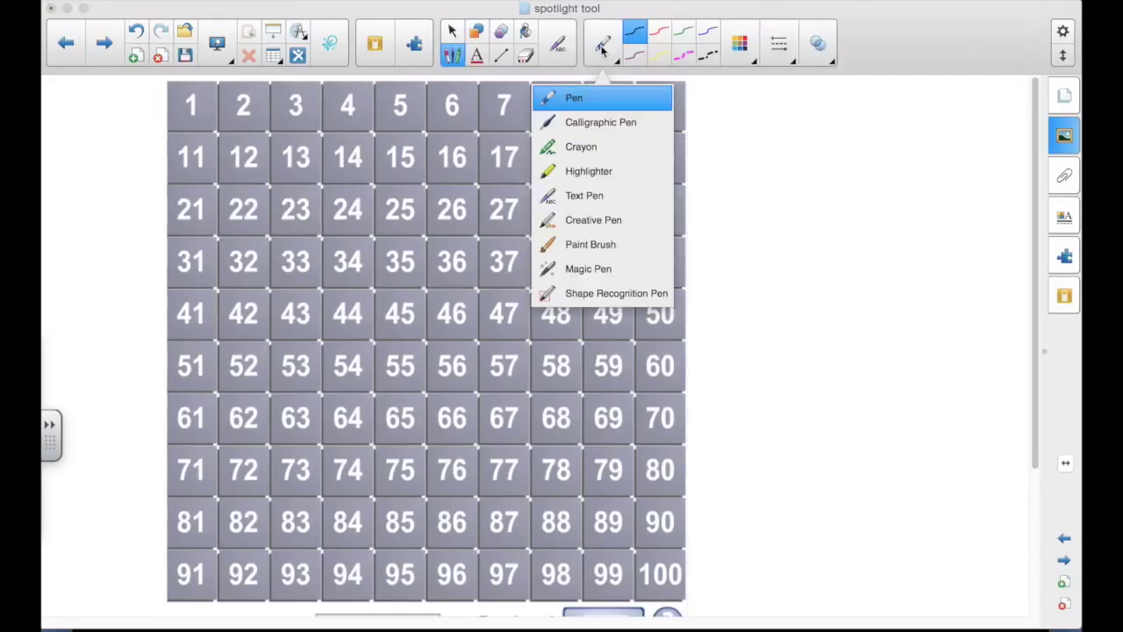
pyautogui.click(586, 268)
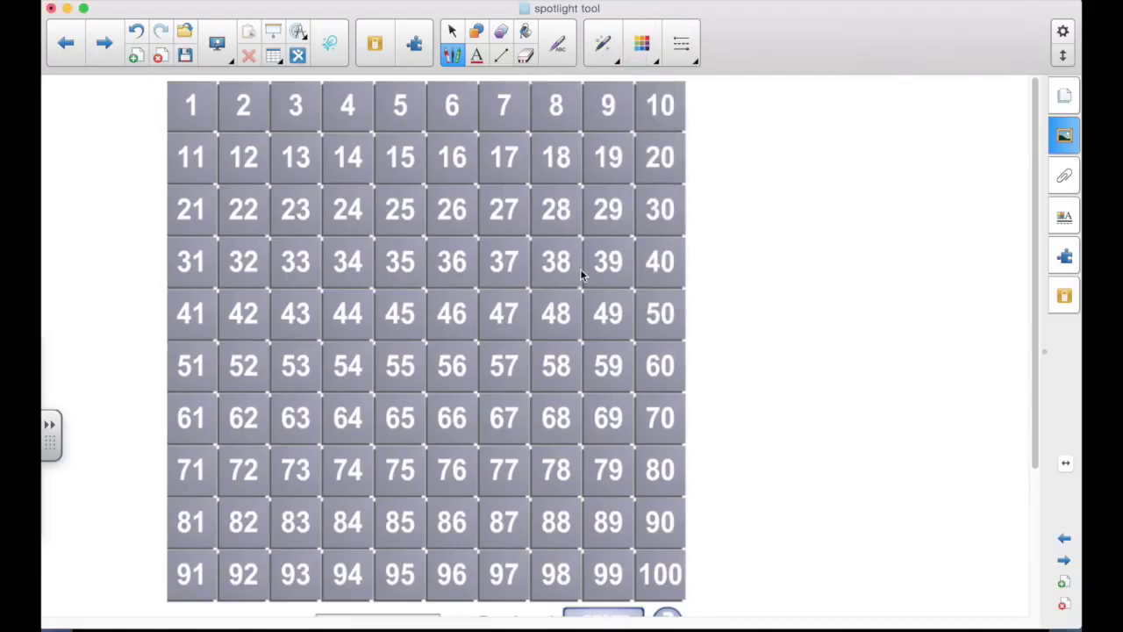
# Step: Circle cell 20 with the Magic Pen, then move the spotlight to 10 and widen it to reveal both
pyautogui.moveTo(685, 133)
pyautogui.mouseDown()
pyautogui.moveTo(656, 127)
pyautogui.moveTo(670, 190)
pyautogui.moveTo(684, 132)
pyautogui.mouseUp()
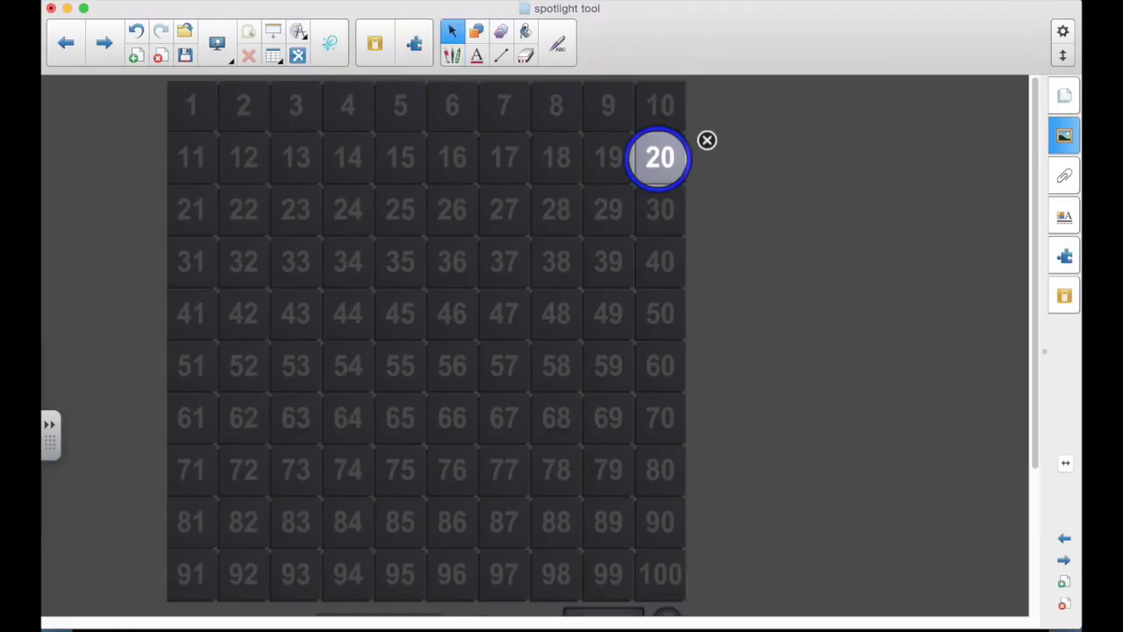
pyautogui.moveTo(658, 158); pyautogui.dragTo(661, 123)
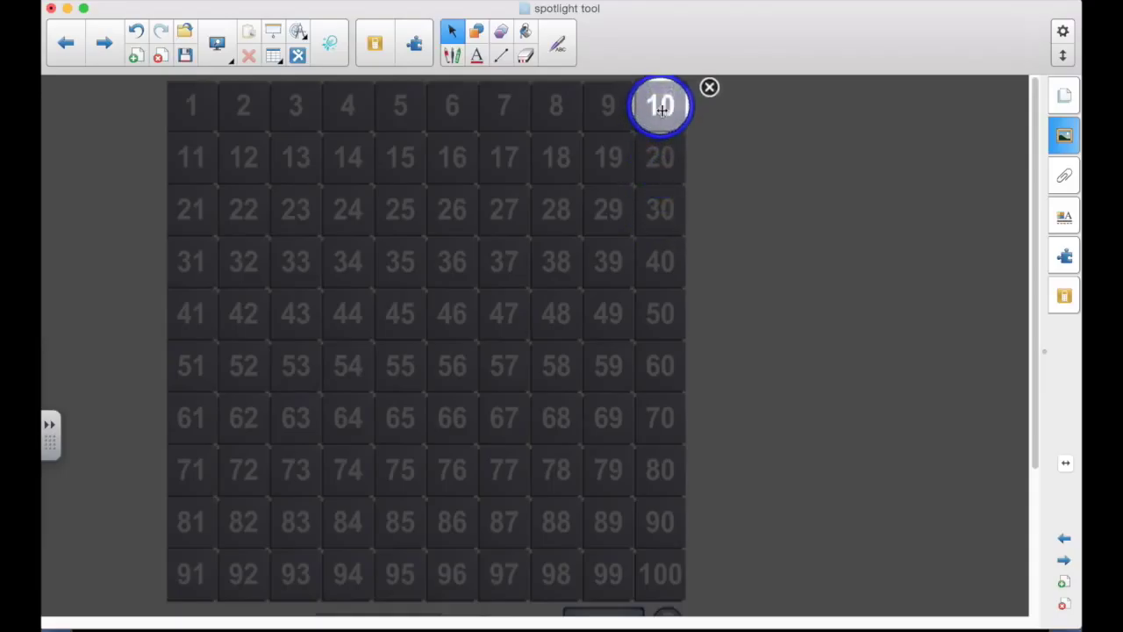
pyautogui.moveTo(654, 154)
pyautogui.mouseDown()
pyautogui.moveTo(656, 176)
pyautogui.moveTo(660, 145)
pyautogui.mouseUp()
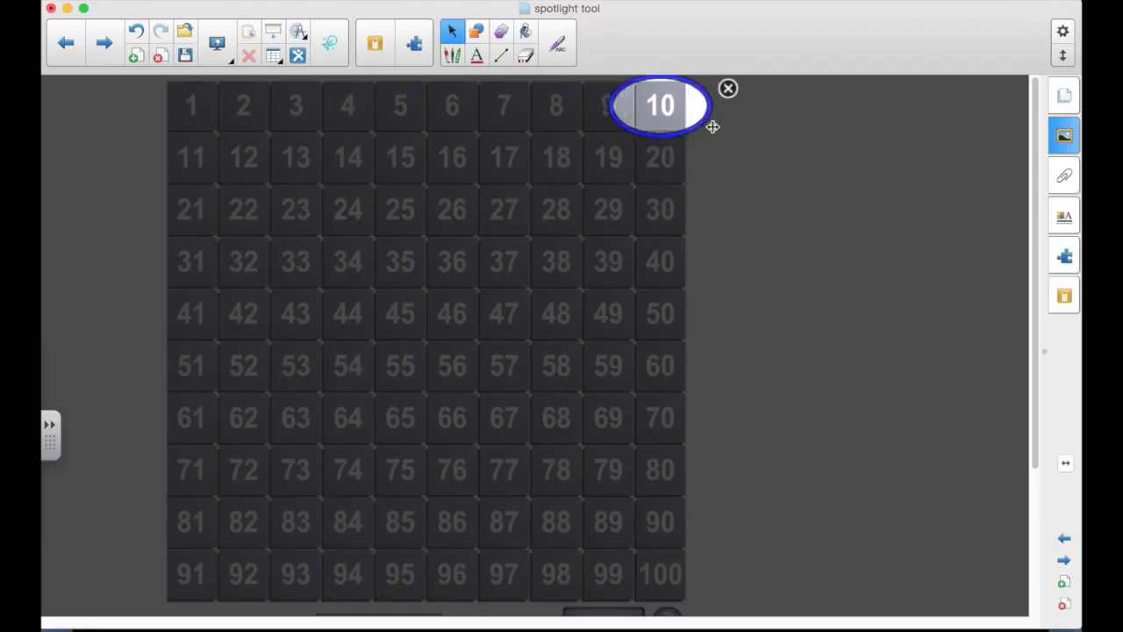
pyautogui.moveTo(657, 133); pyautogui.dragTo(651, 263)
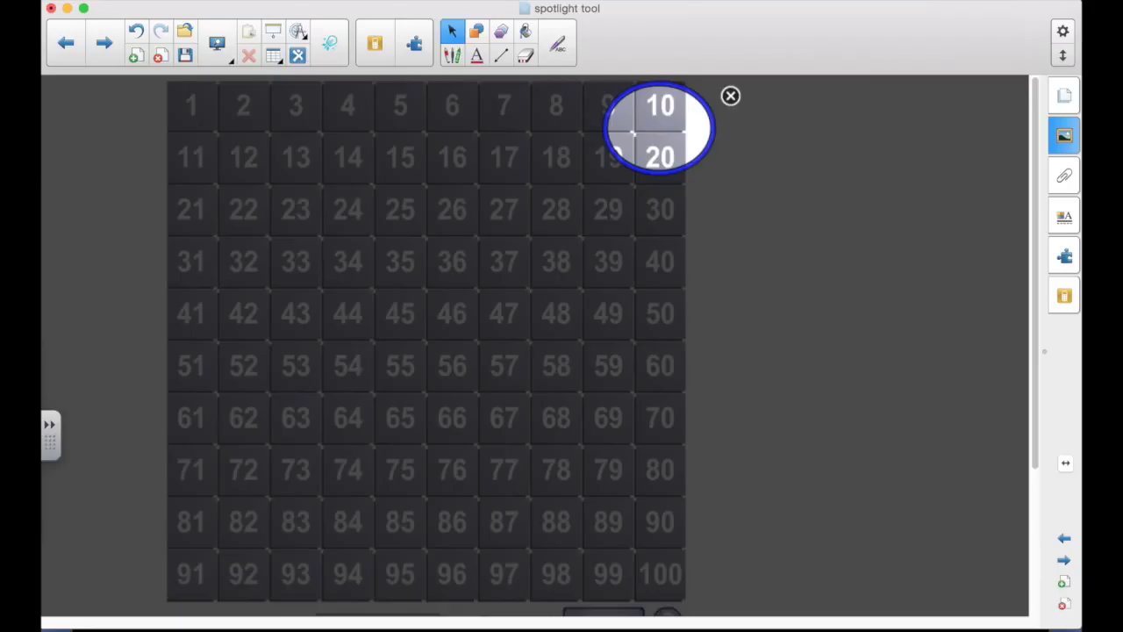
# Step: Move the spotlight onto cells 36 and 37, then close it
pyautogui.moveTo(660, 128); pyautogui.dragTo(611, 294)
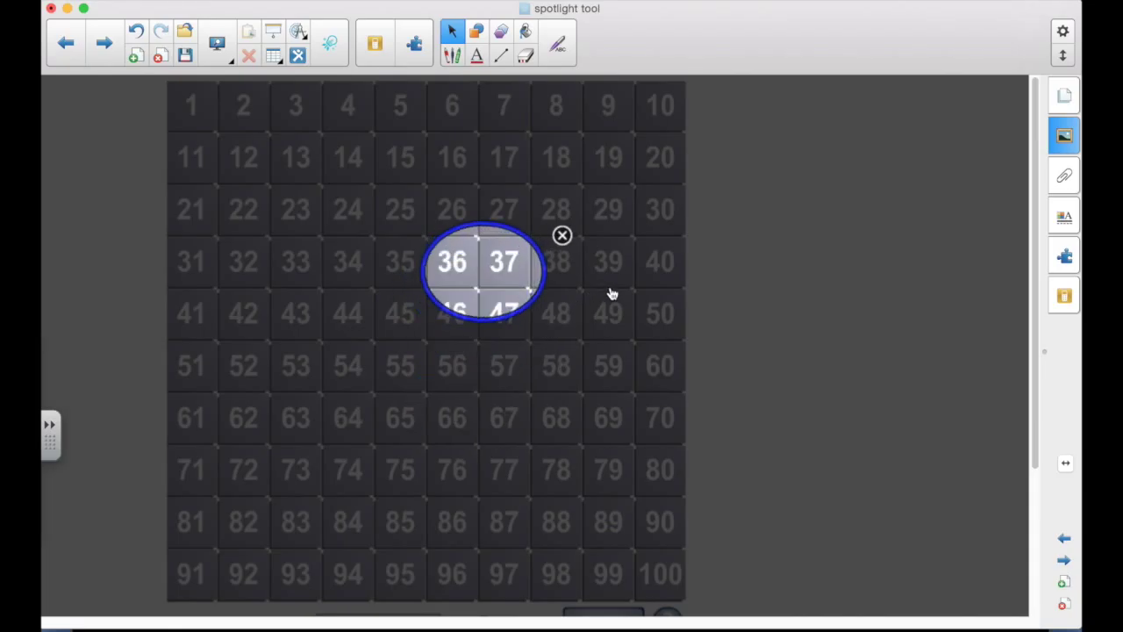
pyautogui.click(562, 237)
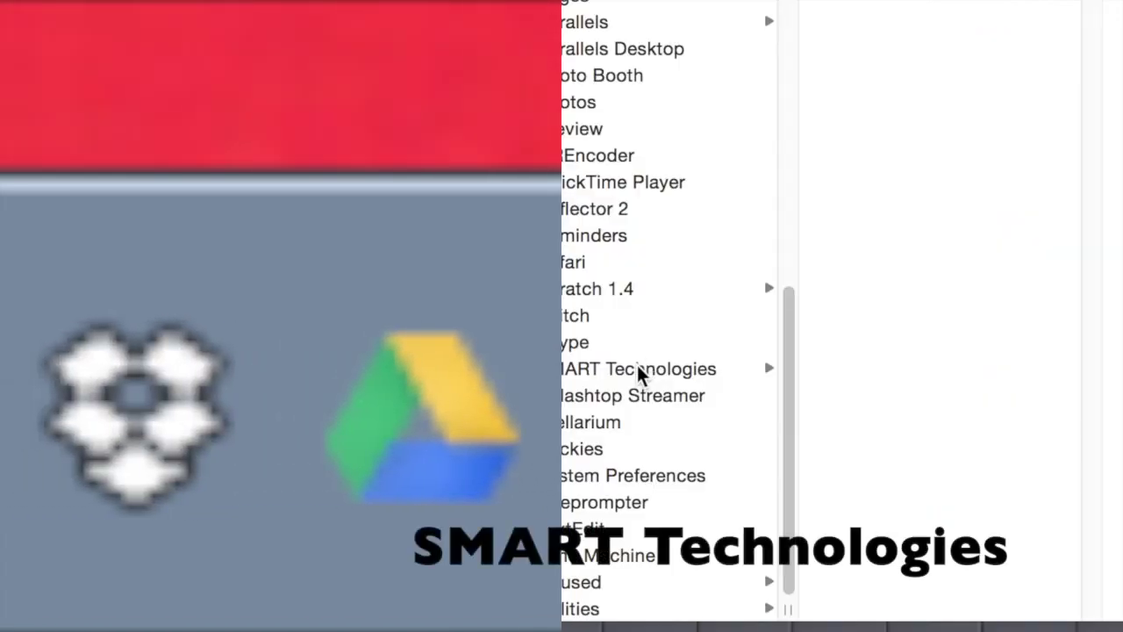
# Step: Launch Spotlight from Applications > SMART Technologies > SMART Tools in Finder
pyautogui.click(638, 366)
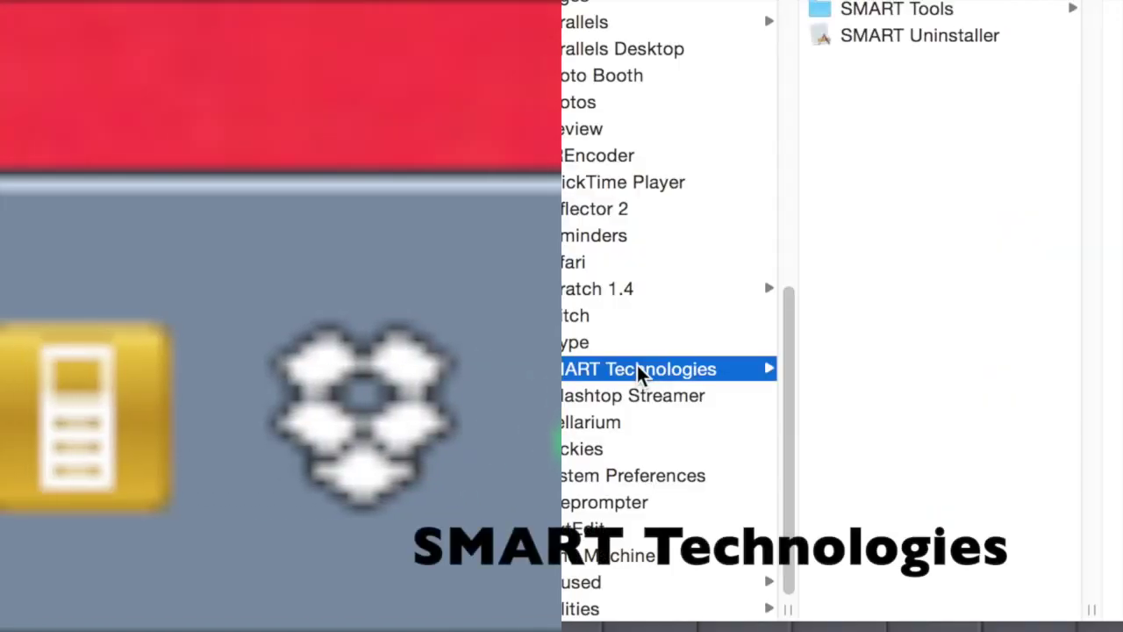
pyautogui.click(886, 10)
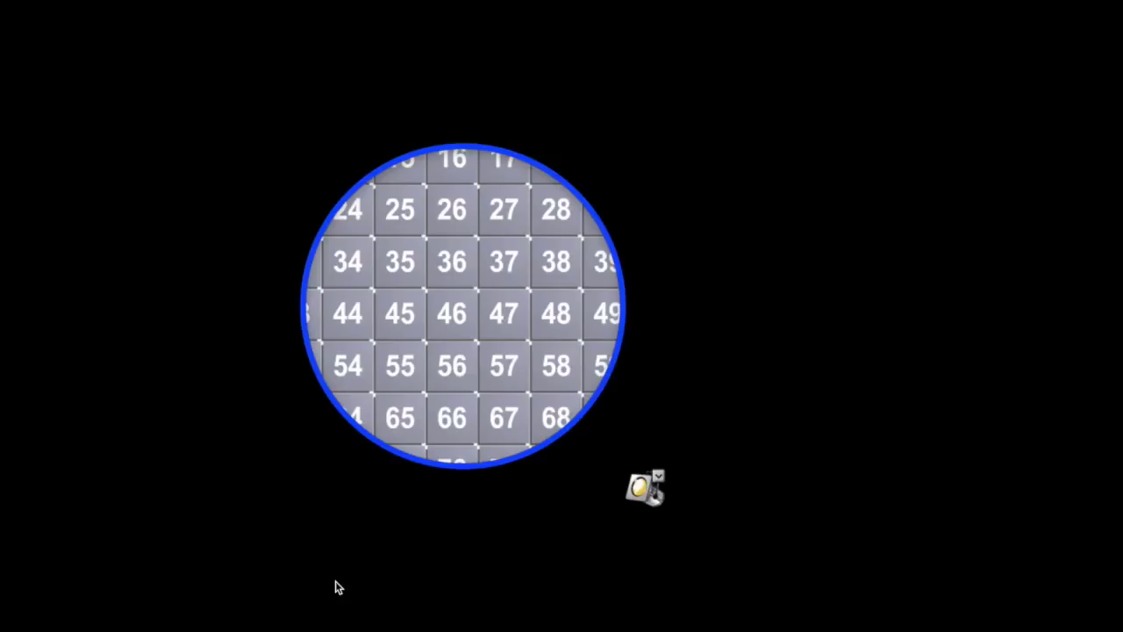
# Step: Make the spotlight a rectangle and shift it over cells 14 and 24
pyautogui.click(657, 479)
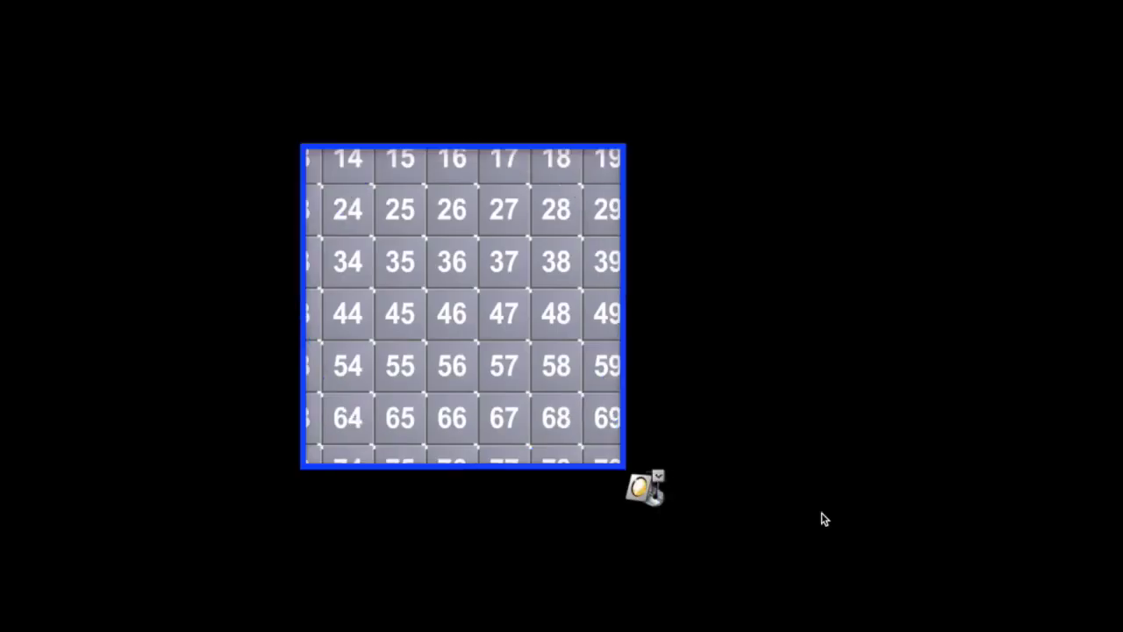
pyautogui.moveTo(542, 364); pyautogui.dragTo(716, 200)
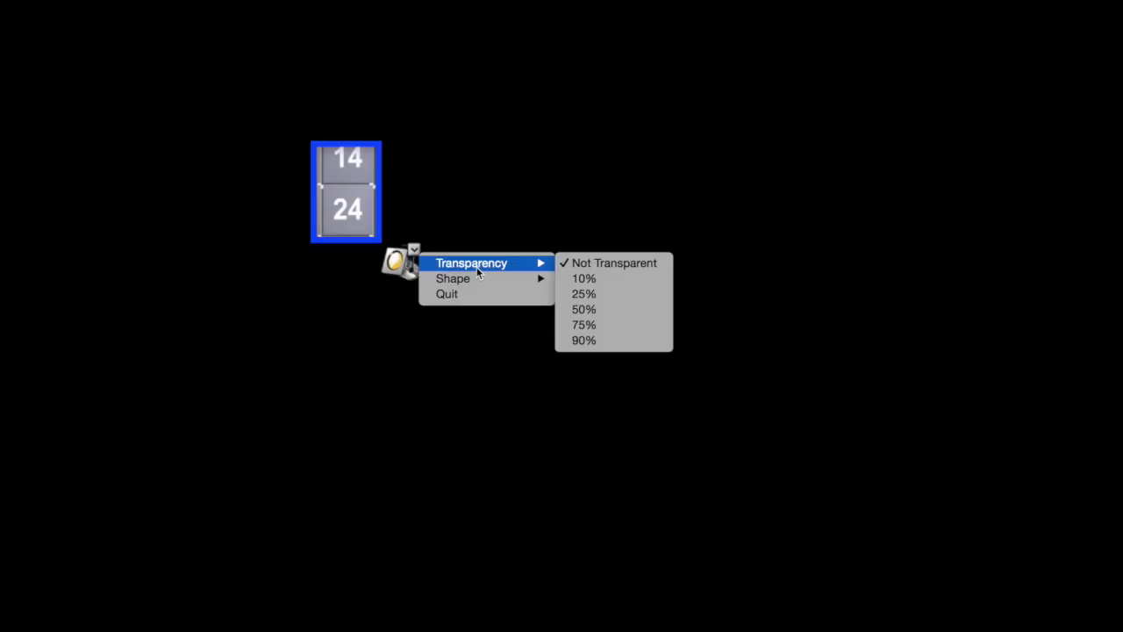
# Step: Set the surround to 50% transparency, spotlight the 7-to-97 column, then quit Spotlight
pyautogui.click(584, 311)
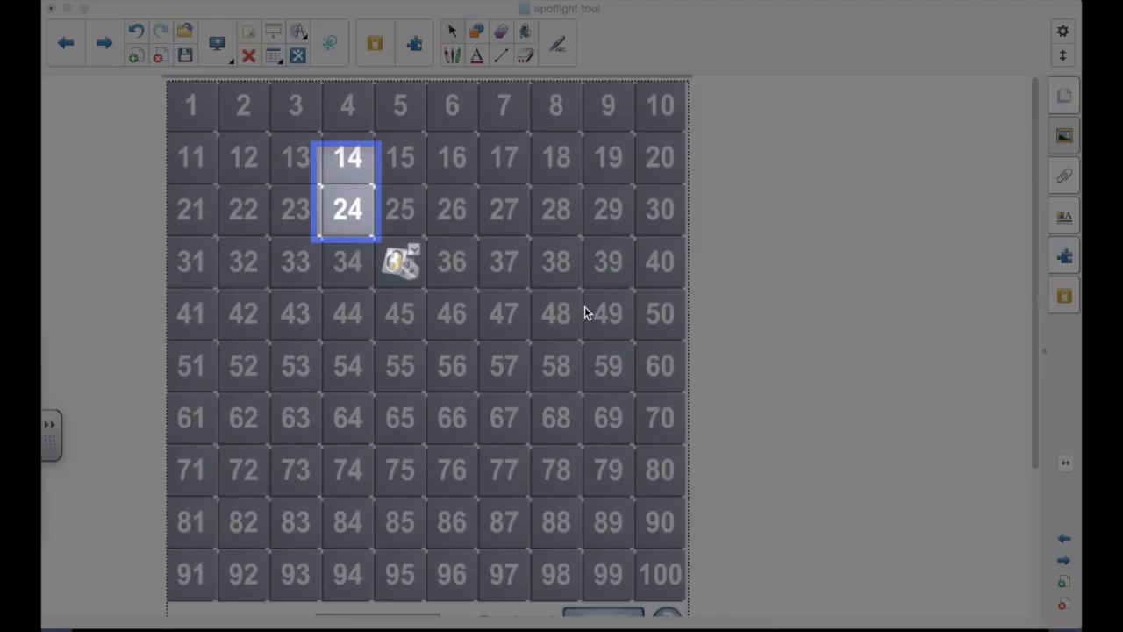
pyautogui.moveTo(459, 225); pyautogui.dragTo(481, 606)
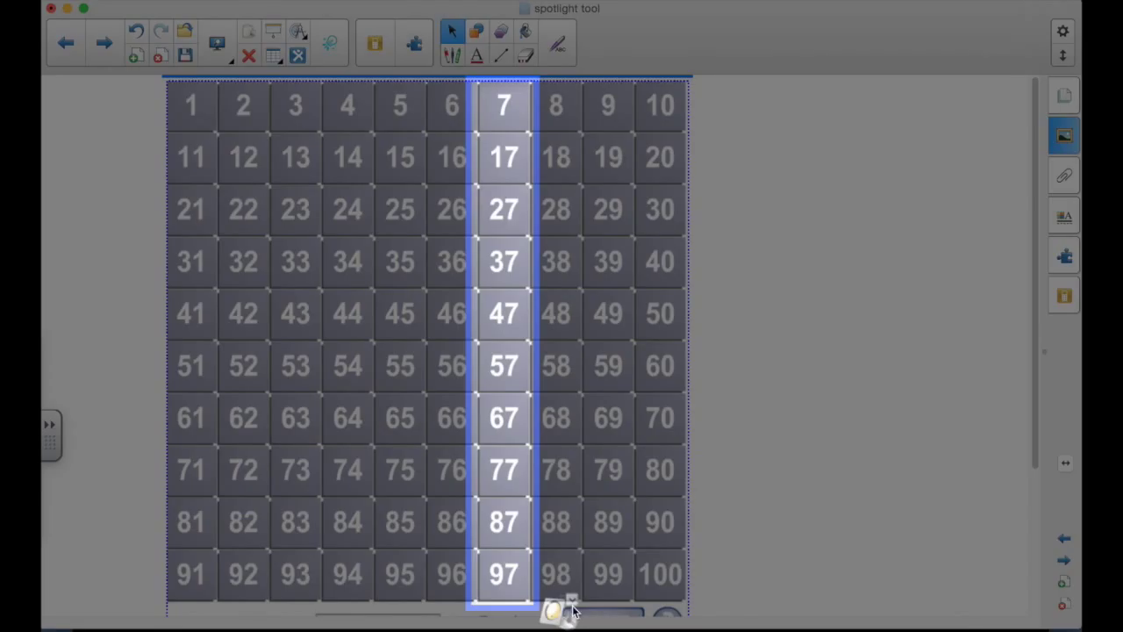
pyautogui.click(571, 609)
pyautogui.click(571, 608)
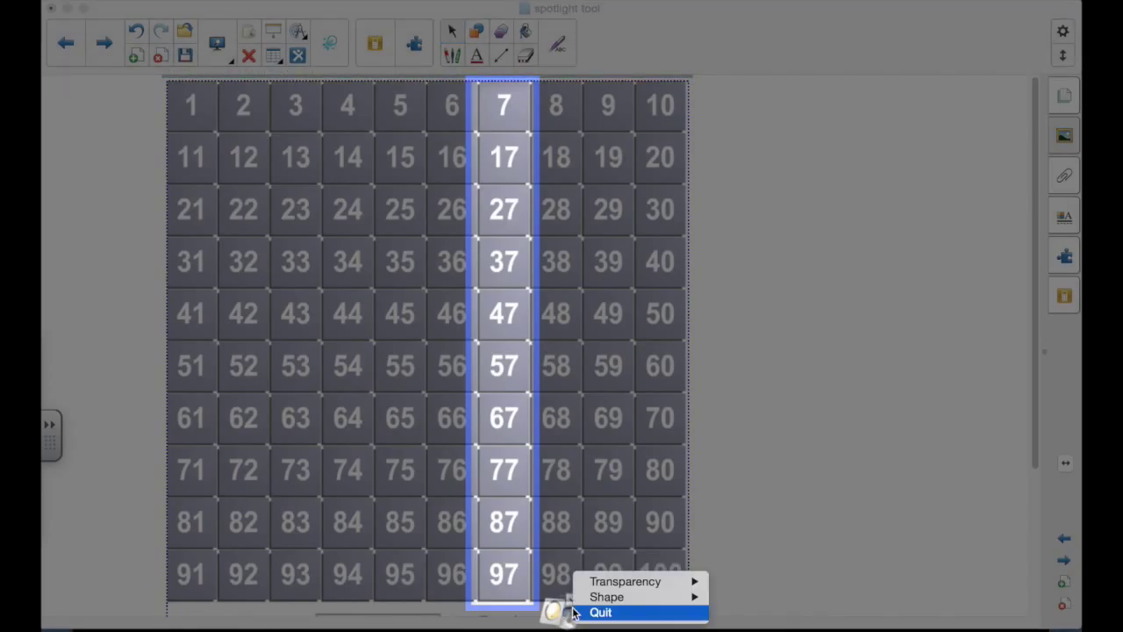
pyautogui.click(600, 611)
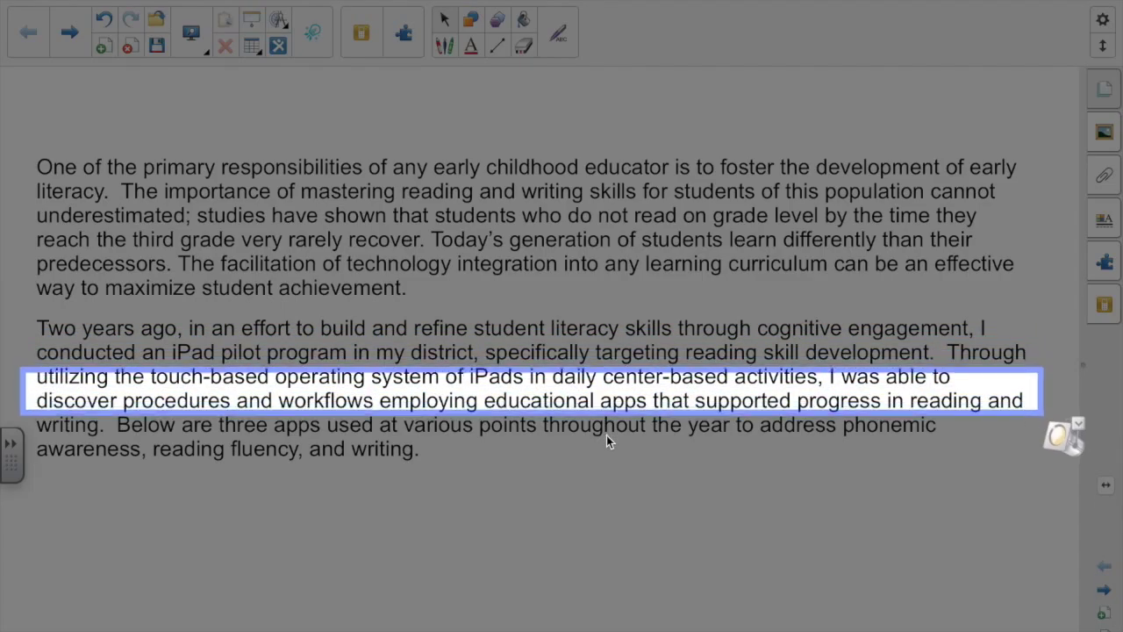
# Step: Open the Transparency submenu for the spotlight strip across the second paragraph's last lines
pyautogui.click(1078, 480)
pyautogui.moveTo(1022, 488)
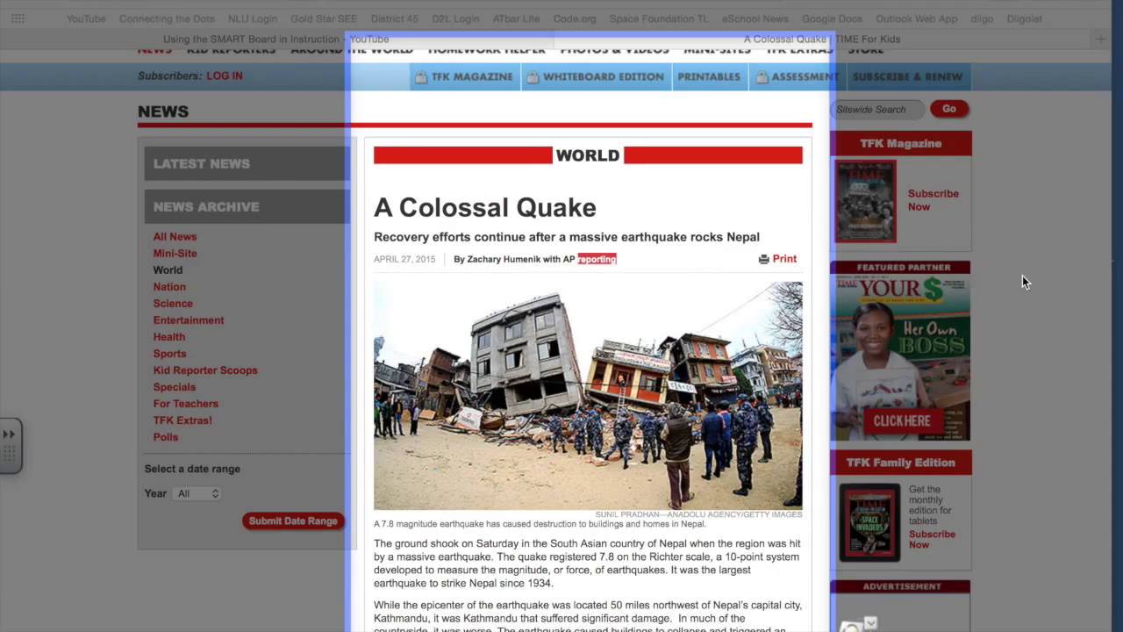
# Step: Set the surround of the A Colossal Quake article spotlight to 25% transparency
pyautogui.click(871, 625)
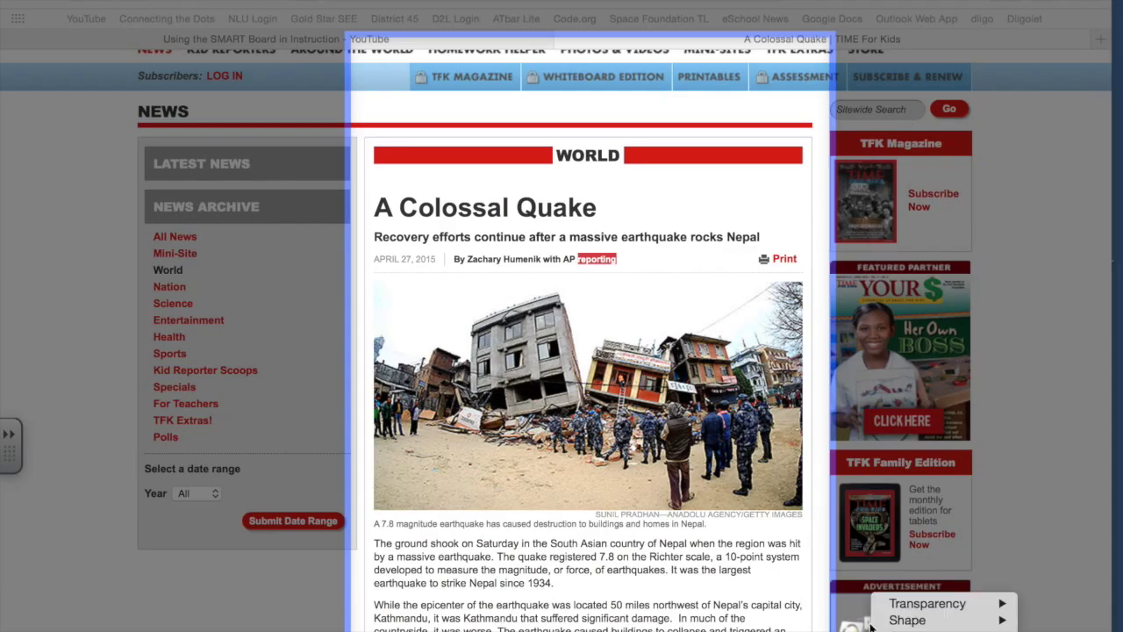
pyautogui.moveTo(969, 604)
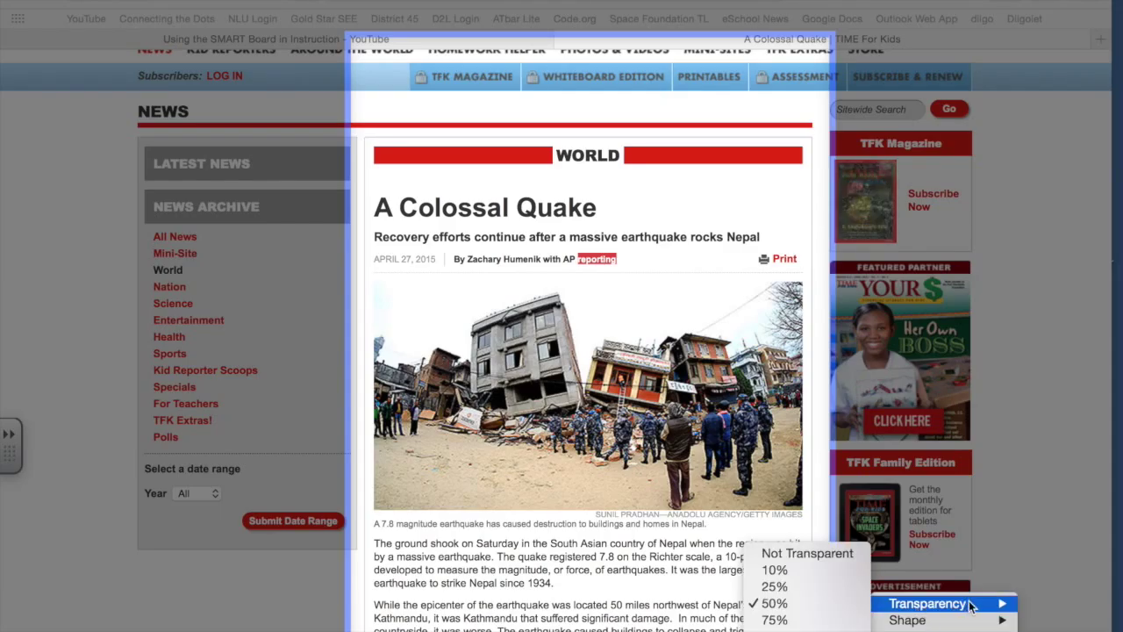
pyautogui.click(807, 585)
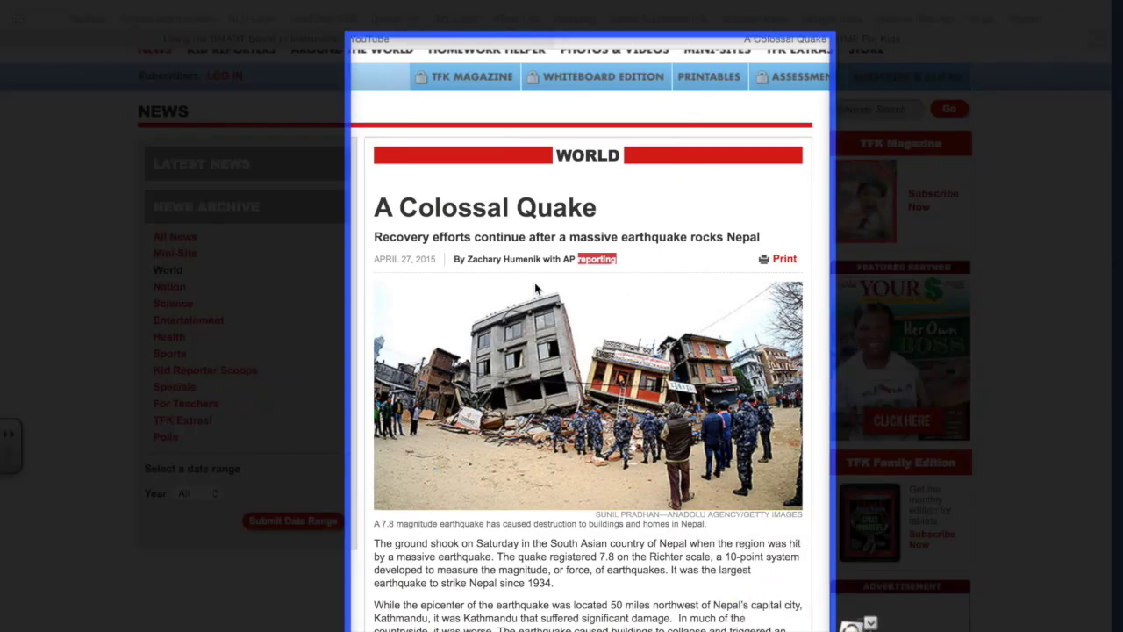
# Step: Scroll the earthquake article's damage and rescue passages through the spotlight, jumping back to the top once
pyautogui.scroll(-5, 617, 279)
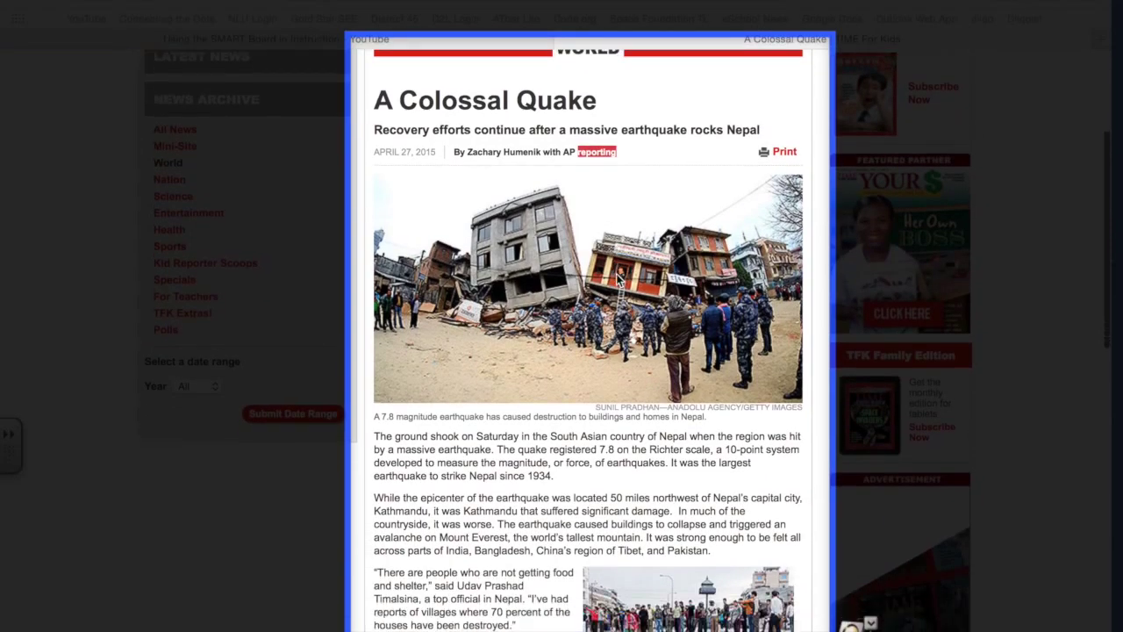
pyautogui.scroll(-6, 617, 279)
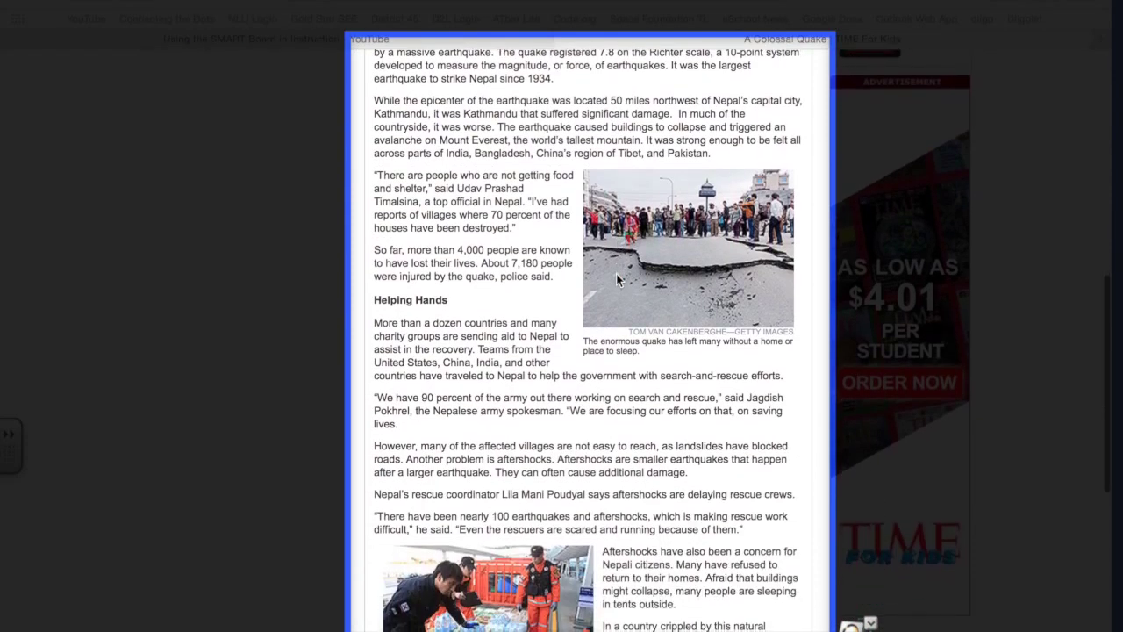
pyautogui.press('Home')
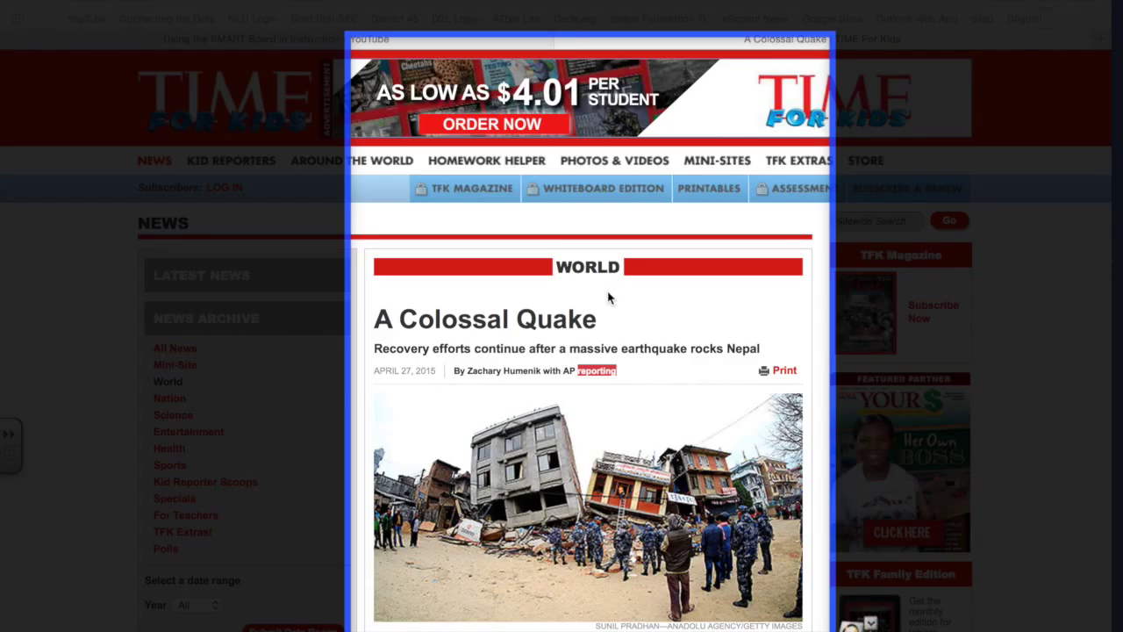
pyautogui.scroll(-2, 610, 298)
pyautogui.scroll(2, 610, 298)
pyautogui.scroll(-6, 609, 299)
pyautogui.scroll(-2, 609, 298)
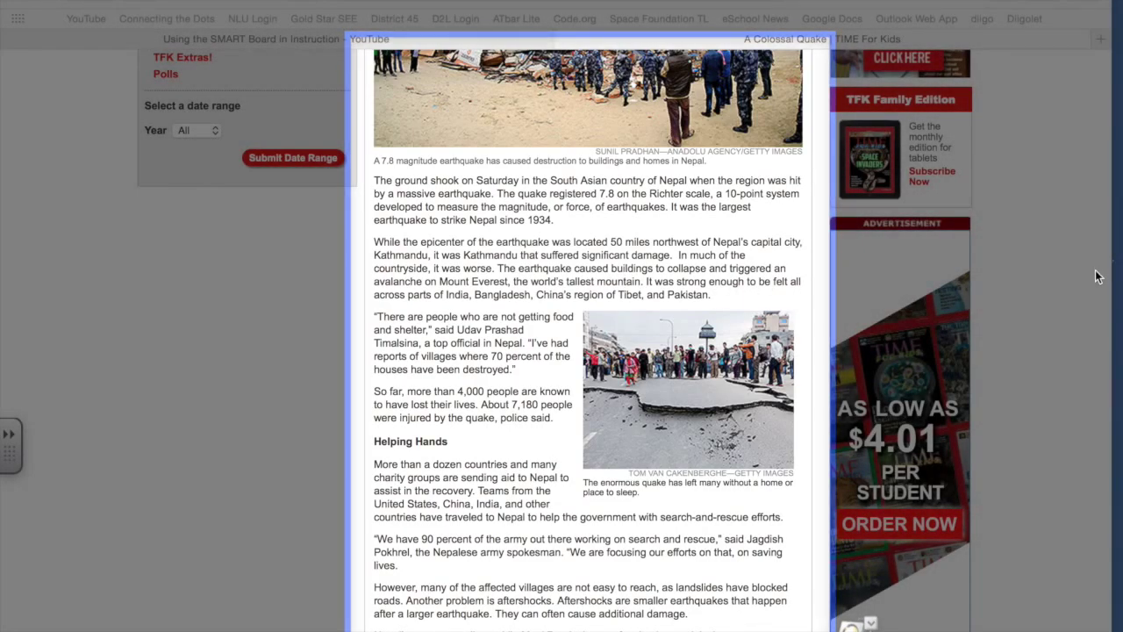
pyautogui.scroll(-2, 1045, 292)
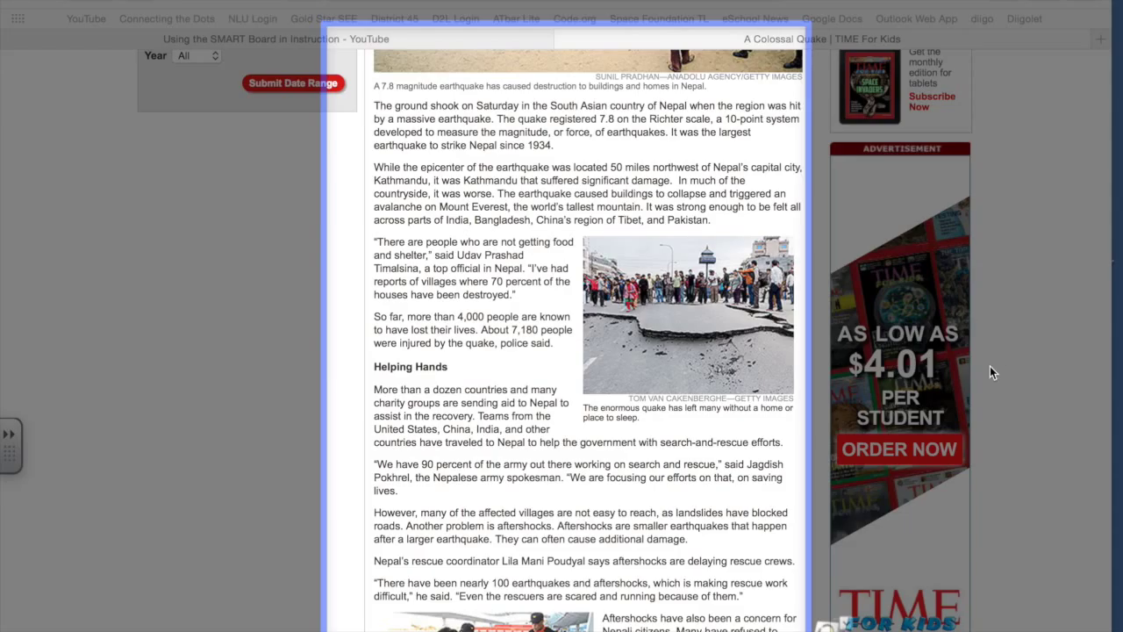
# Step: Load the Code.org Code Studio page listing Hour of Code tutorials from the bookmarks bar
pyautogui.click(573, 18)
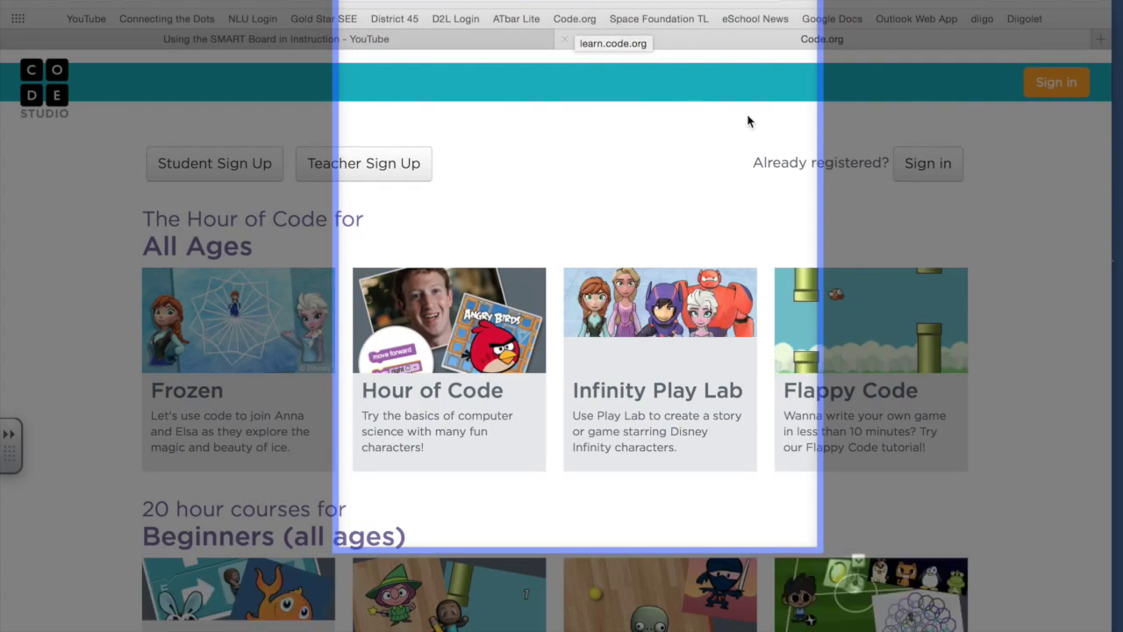